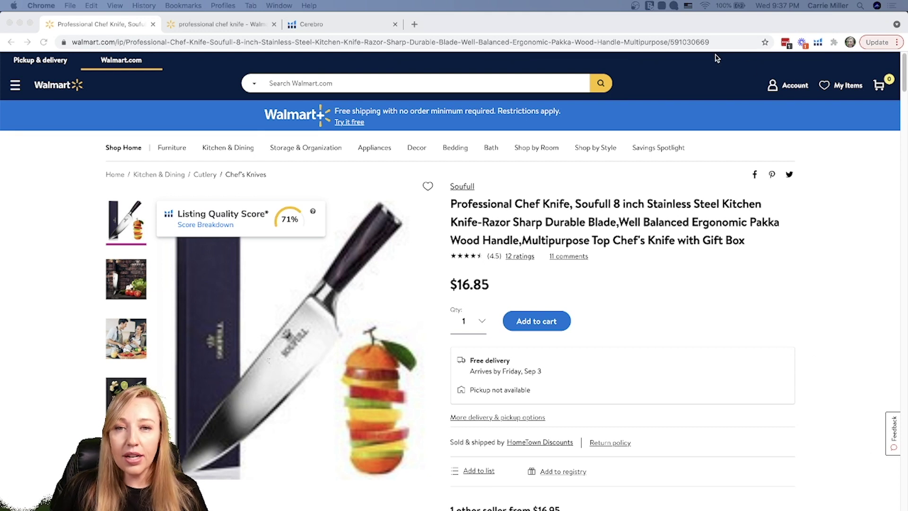
# - Select the product ID at the end of the chef knife listing's URL
pyautogui.moveTo(714, 45); pyautogui.dragTo(670, 44)
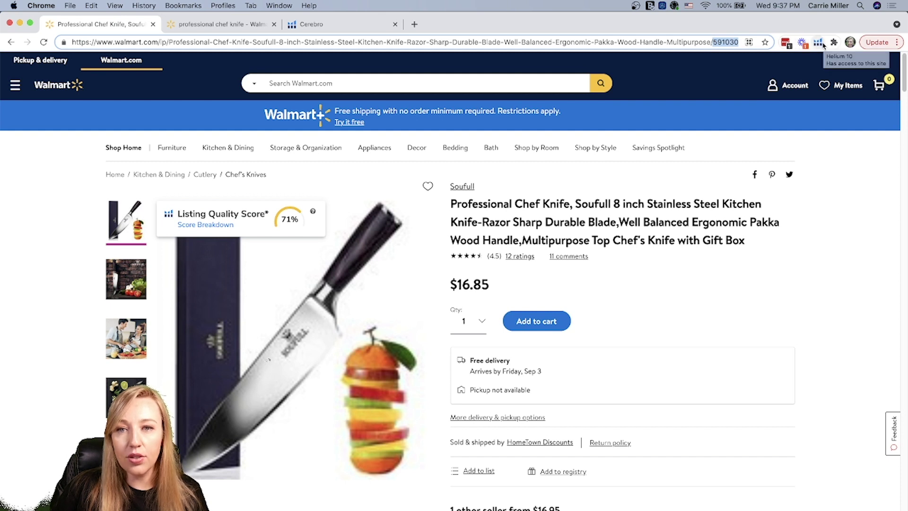
# - Copy product ID 591030669 with Xray – Walmart Product Research and switch to Cerebro
pyautogui.click(819, 43)
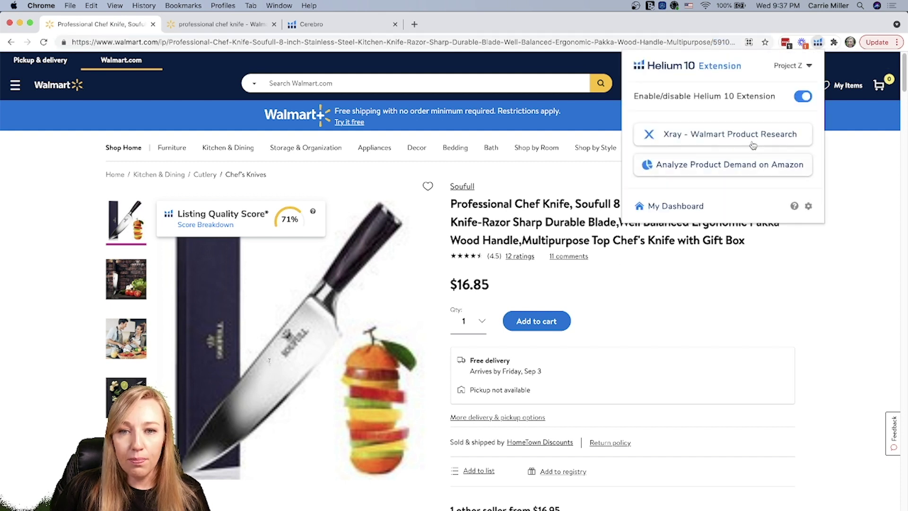
pyautogui.click(752, 134)
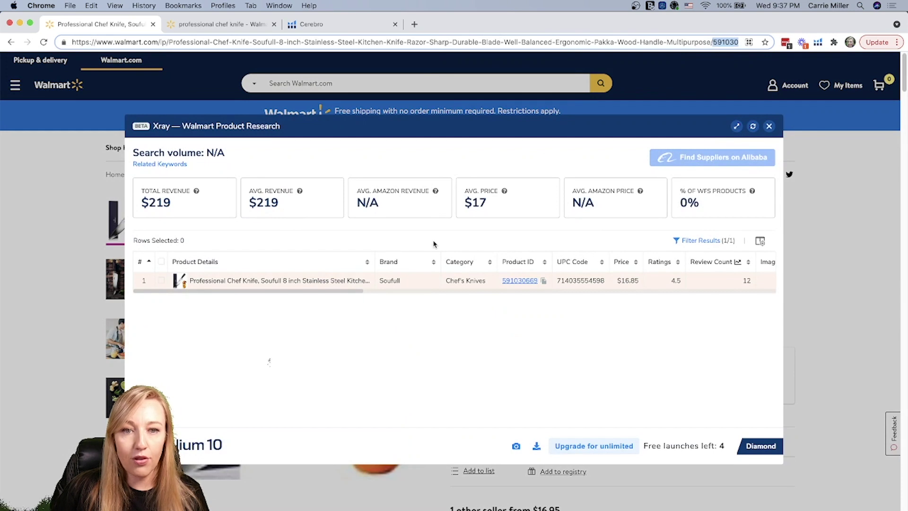
pyautogui.click(543, 282)
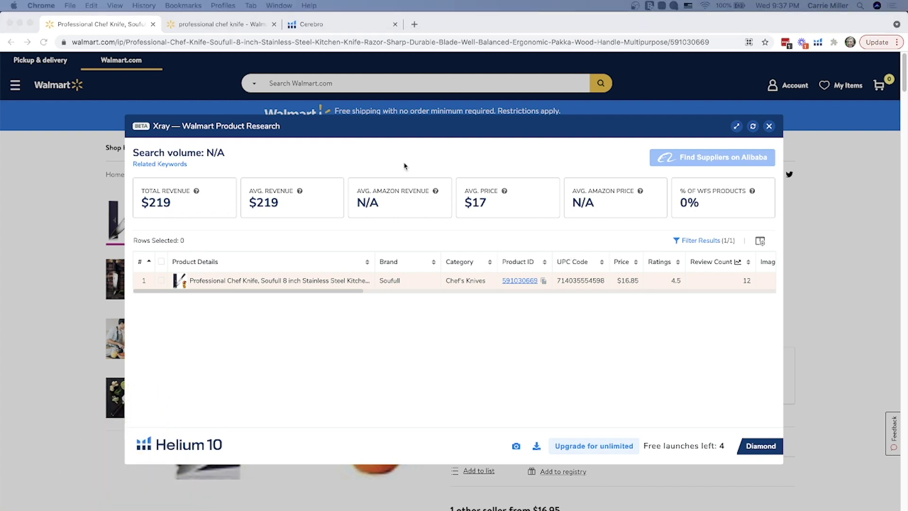
pyautogui.click(348, 24)
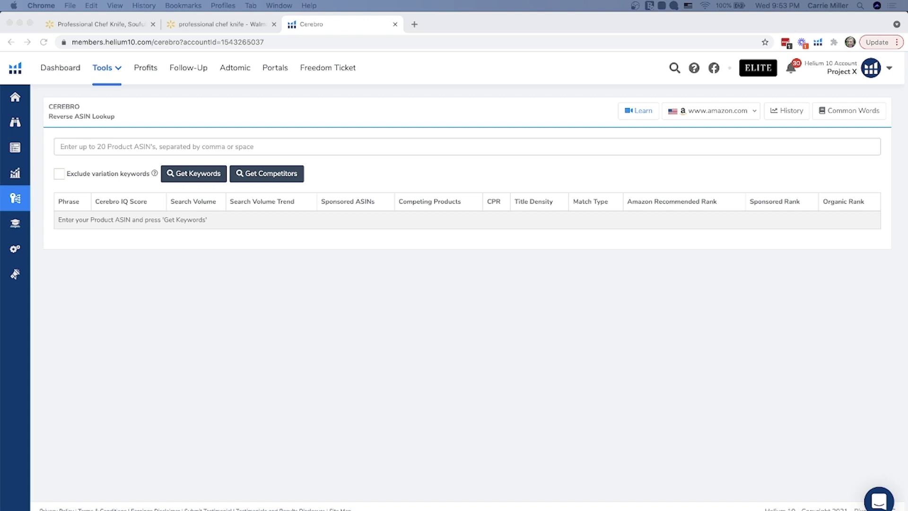
pyautogui.click(739, 115)
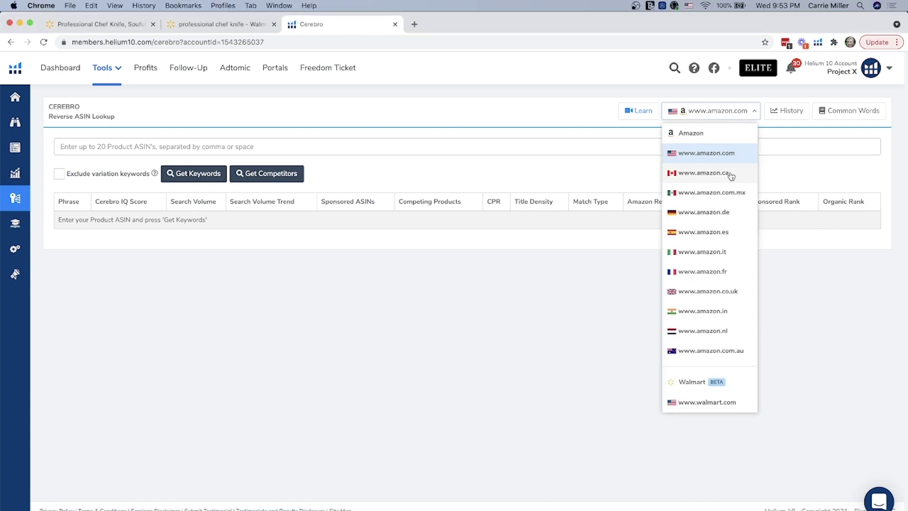
pyautogui.click(736, 403)
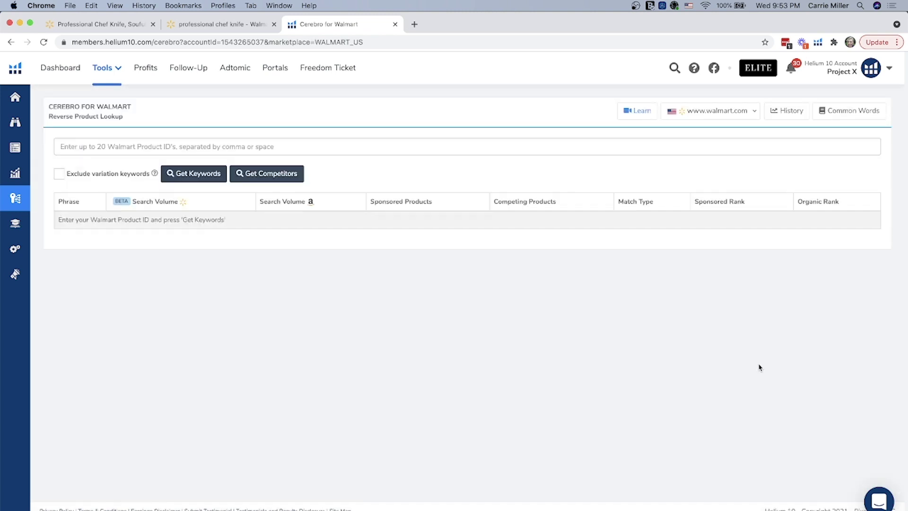
pyautogui.rightClick(188, 152)
pyautogui.click(207, 215)
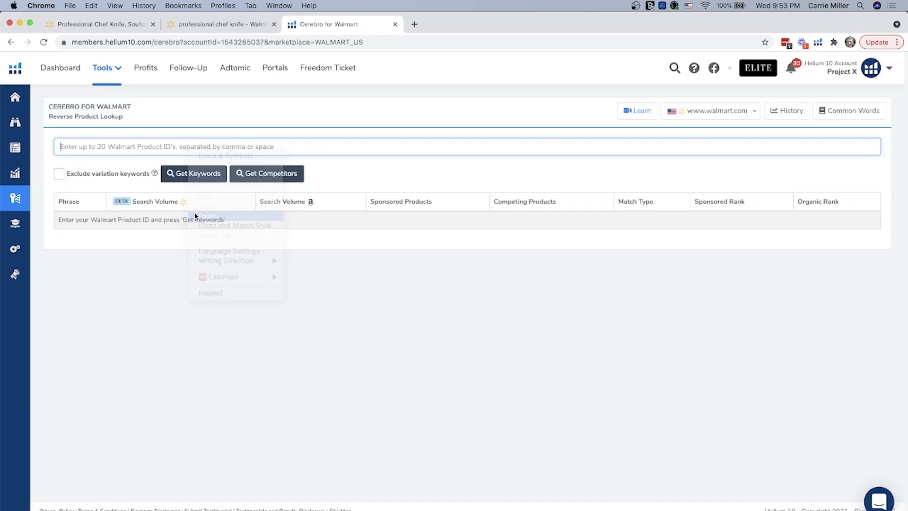
pyautogui.press('Return')
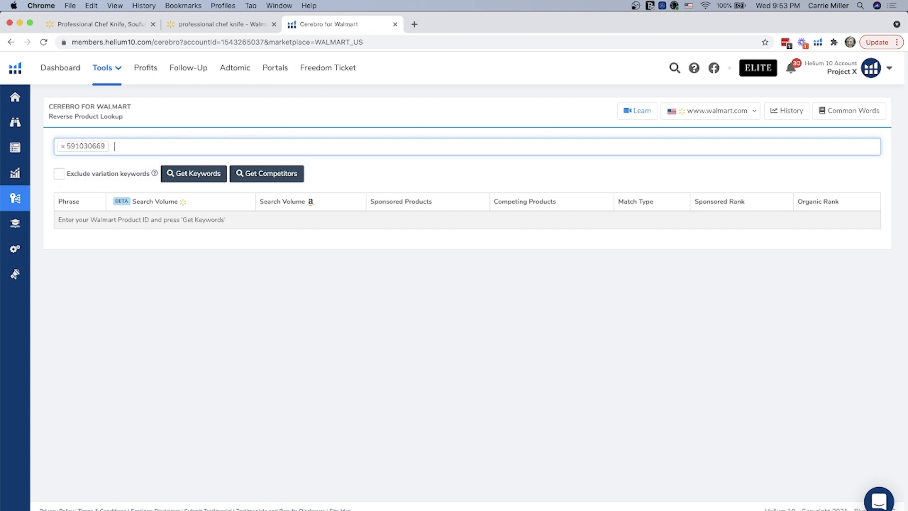
pyautogui.click(210, 174)
pyautogui.click(385, 356)
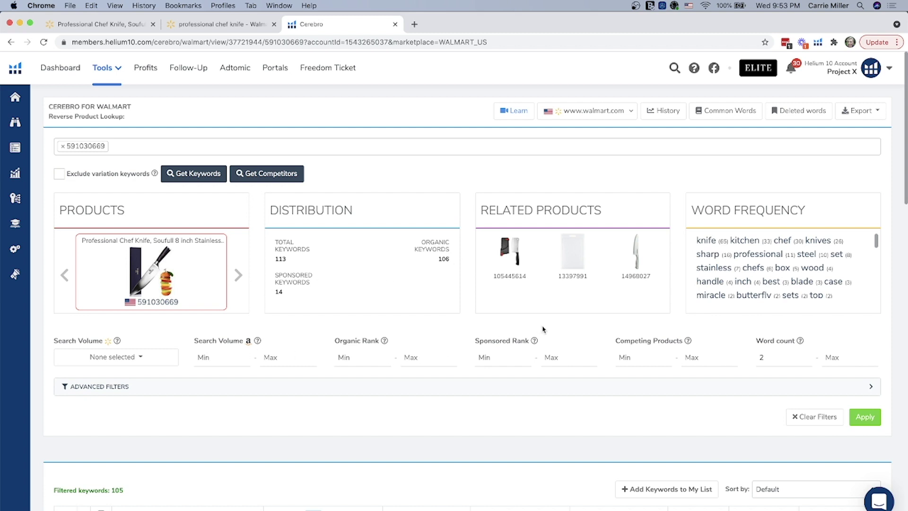
# - Scroll to the 105-phrase keyword table, led by 'chefs knife professional' at 988 volume
pyautogui.scroll(-3, 747, 283)
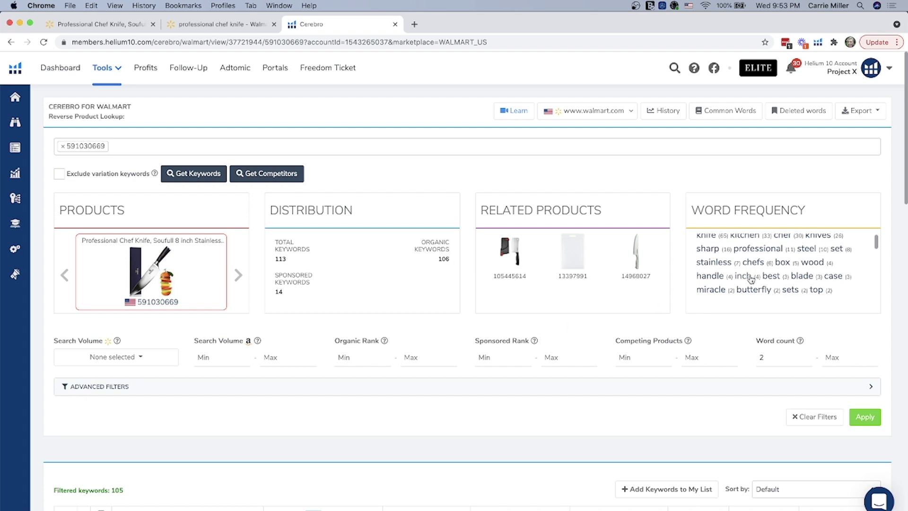
pyautogui.scroll(-6, 313, 383)
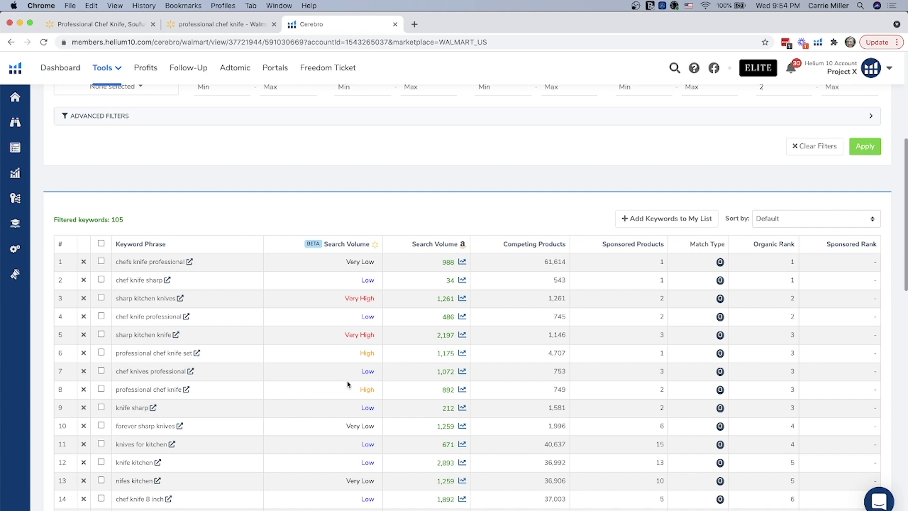
pyautogui.scroll(5, 348, 384)
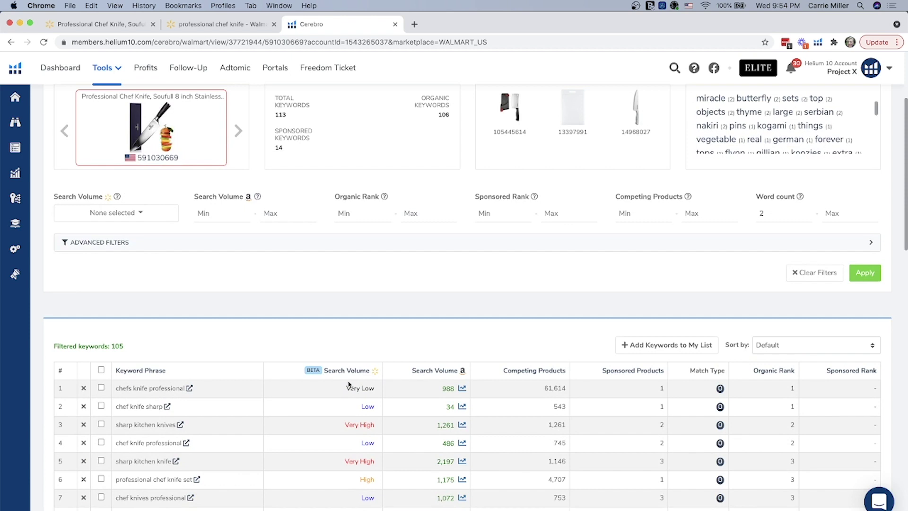
# - Filter keywords to Very High and High search volume, then clear all filters
pyautogui.scroll(-1, 348, 384)
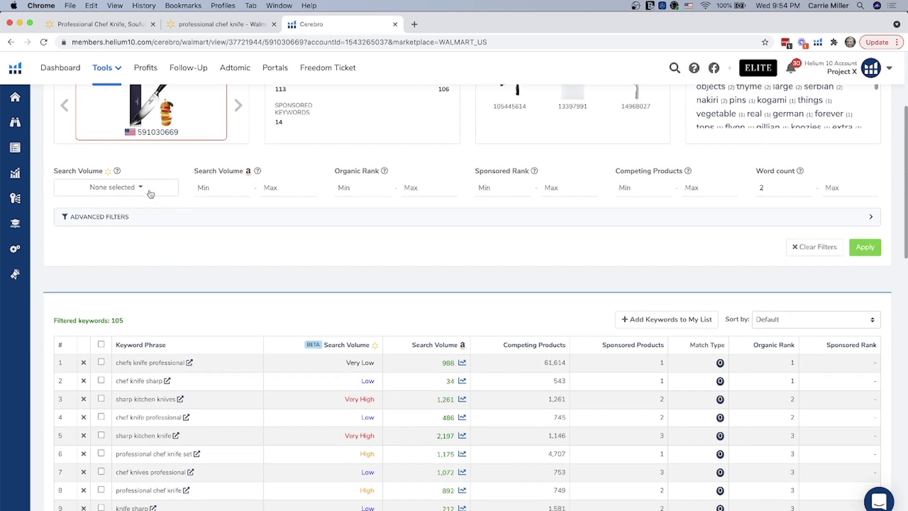
pyautogui.click(150, 193)
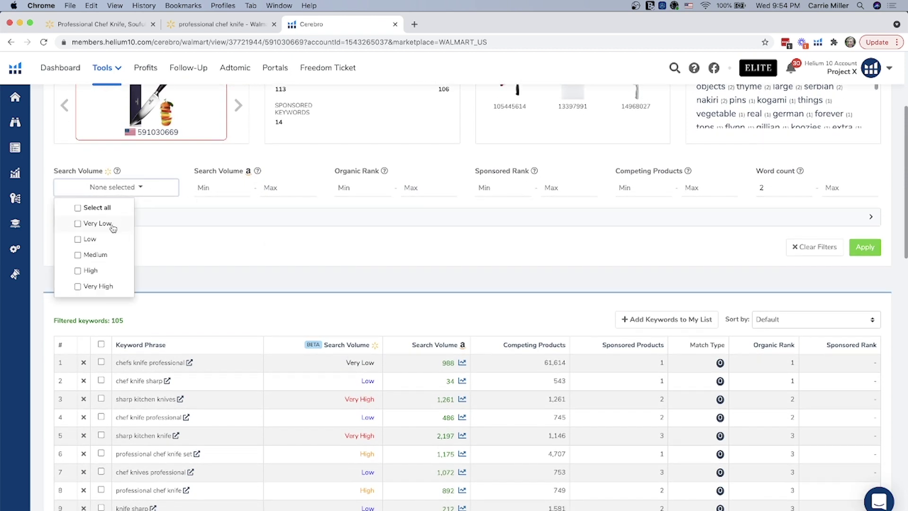
pyautogui.click(78, 287)
pyautogui.click(78, 271)
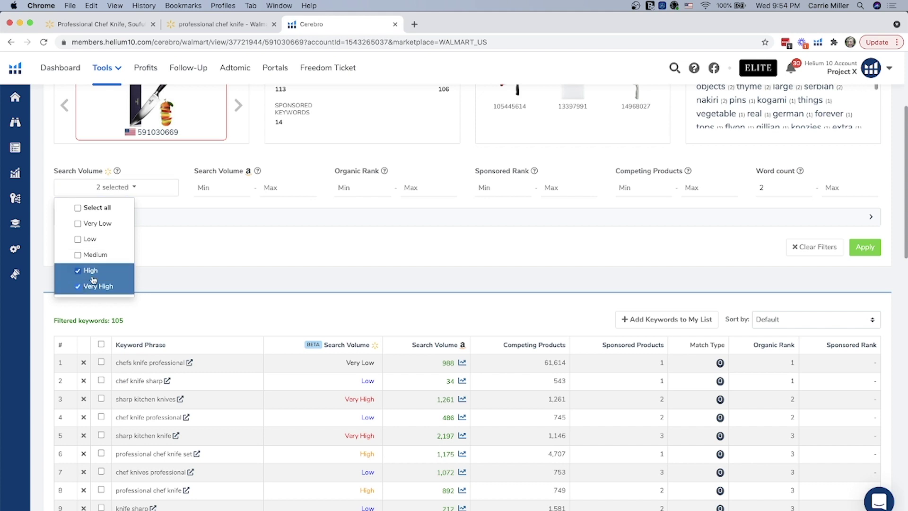
pyautogui.click(861, 248)
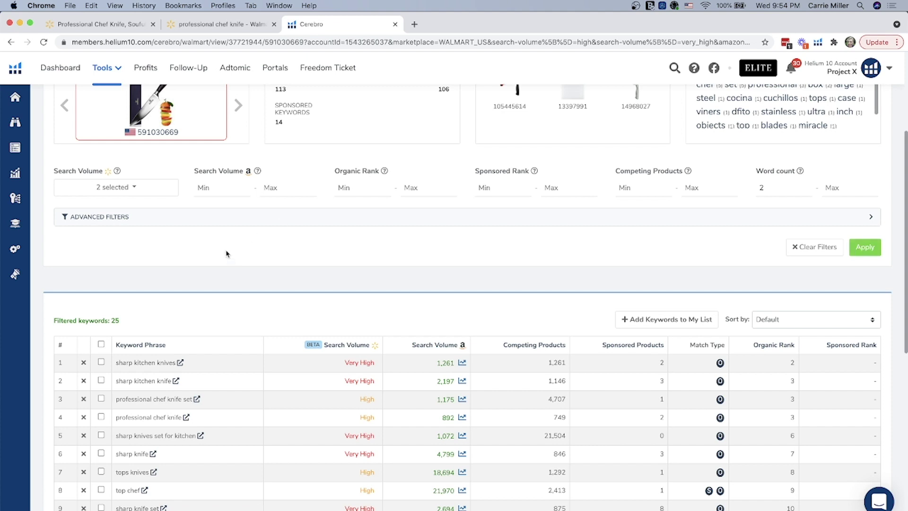
pyautogui.click(832, 251)
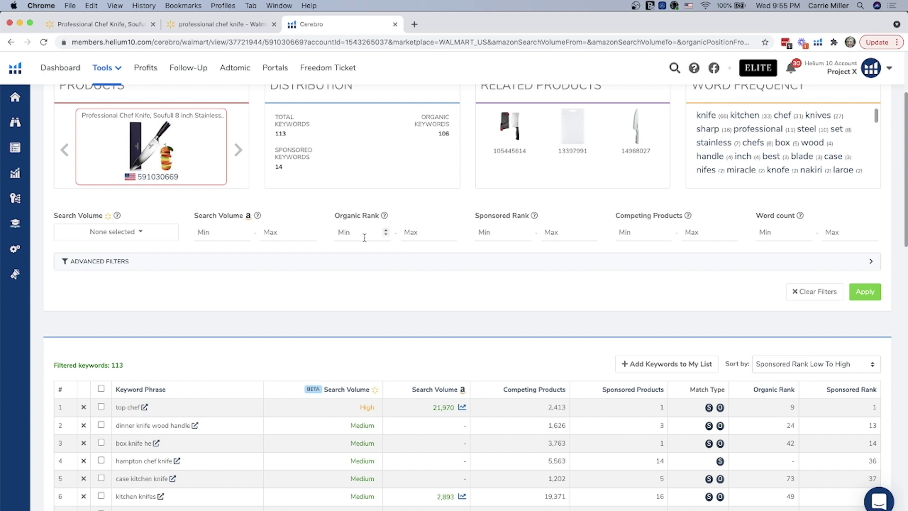
# - Cap organic rank at 1 and sort by organic rank, then remove the cap
pyautogui.click(423, 231)
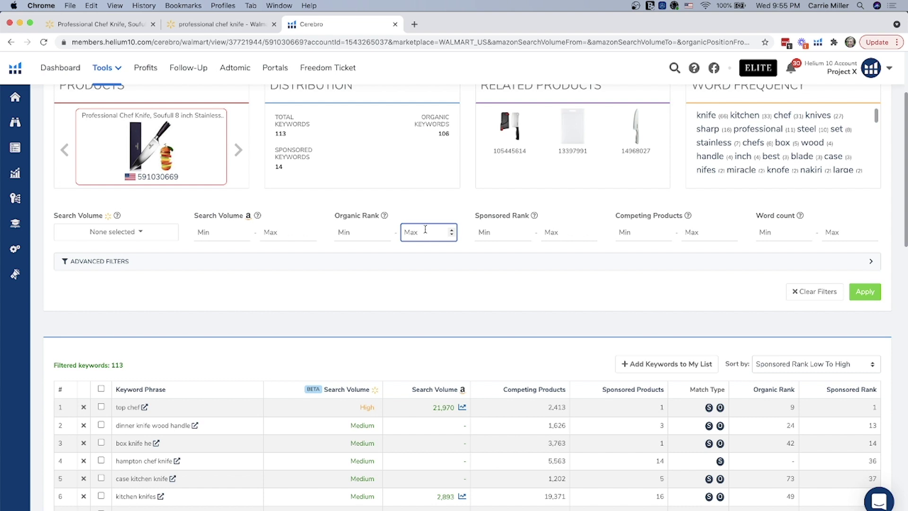
pyautogui.write('1')
pyautogui.click(870, 292)
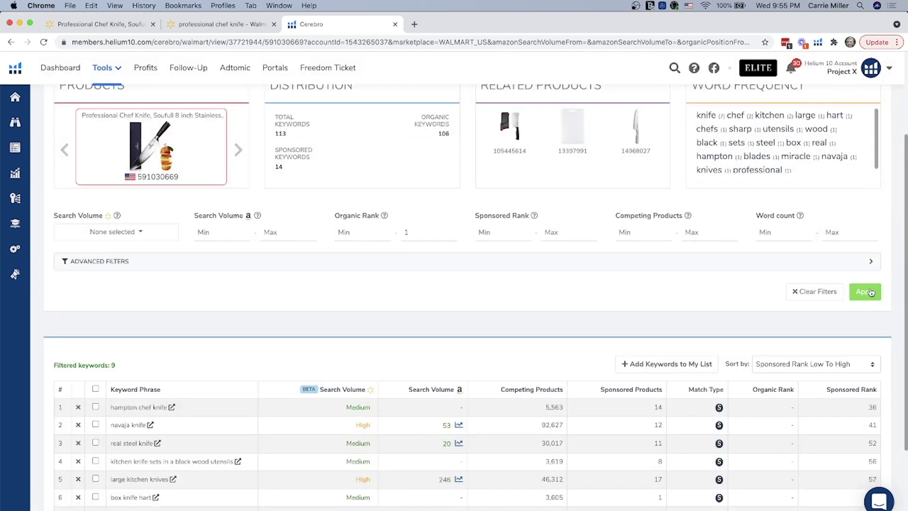
pyautogui.click(768, 393)
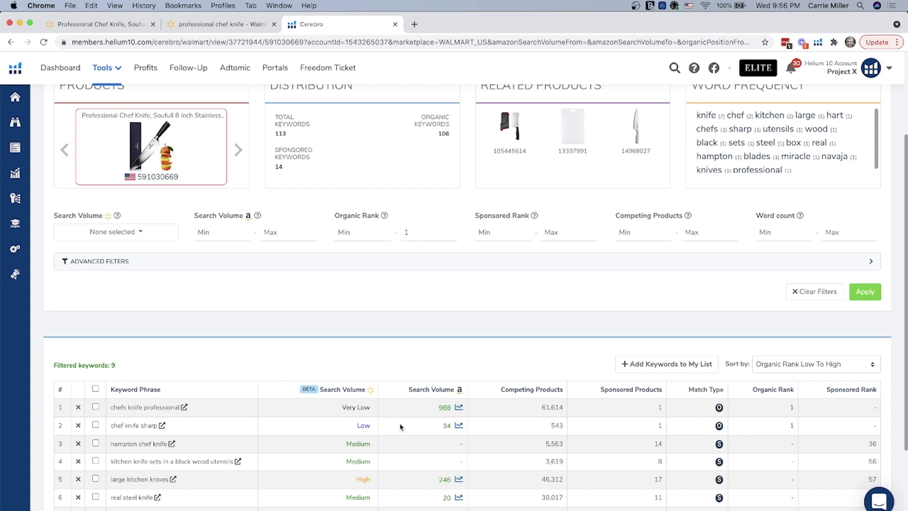
pyautogui.click(825, 293)
pyautogui.click(857, 292)
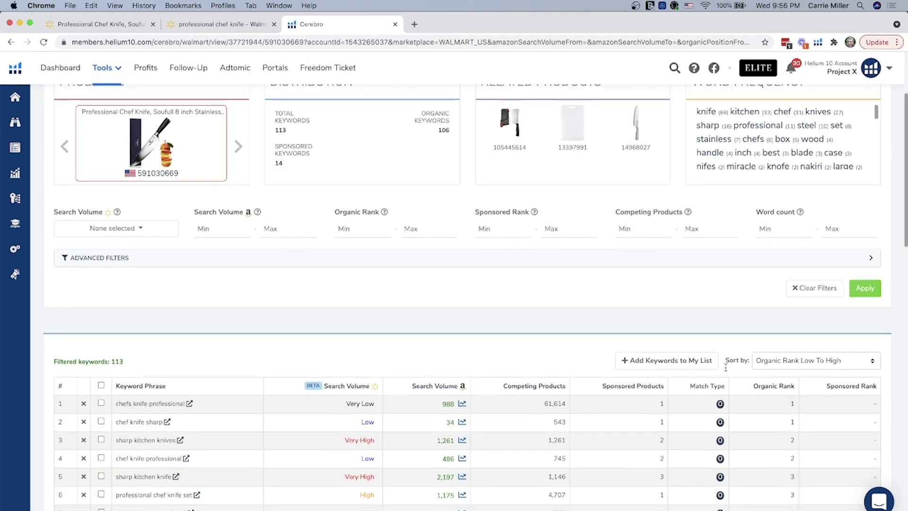
# - Sort the 113 keywords by sponsored rank low to high and scroll through them
pyautogui.scroll(-3, 804, 308)
pyautogui.click(850, 258)
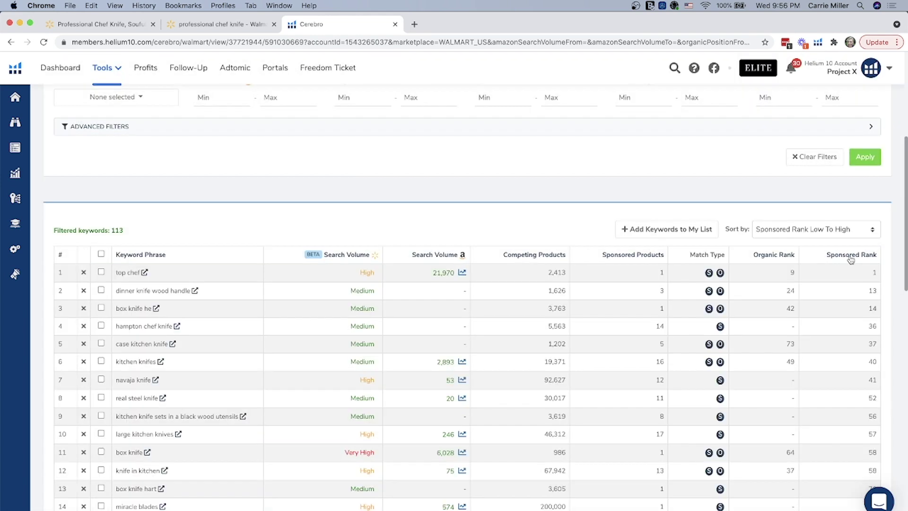
pyautogui.scroll(-2, 850, 348)
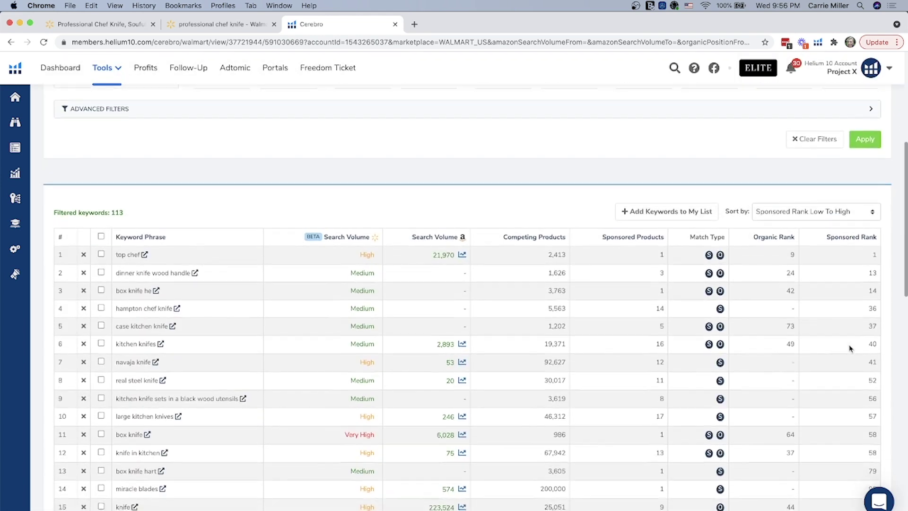
pyautogui.scroll(-1, 850, 349)
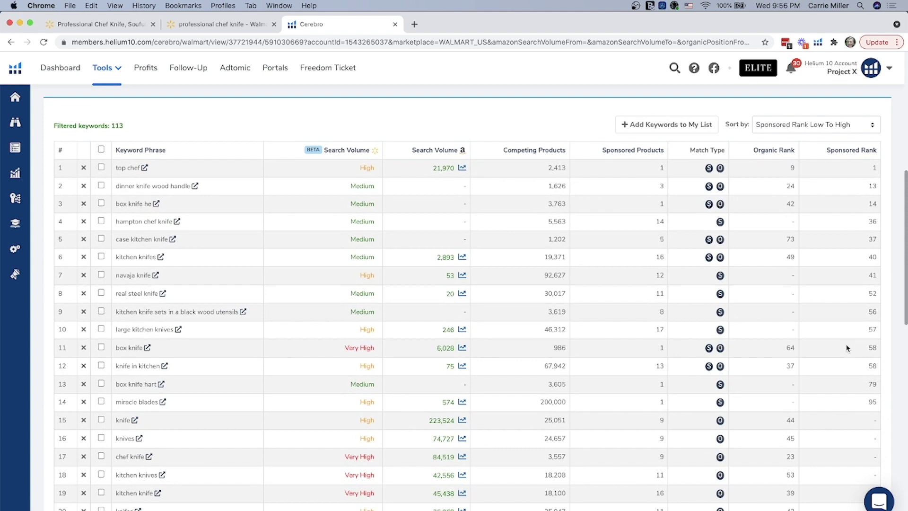
pyautogui.scroll(3, 850, 348)
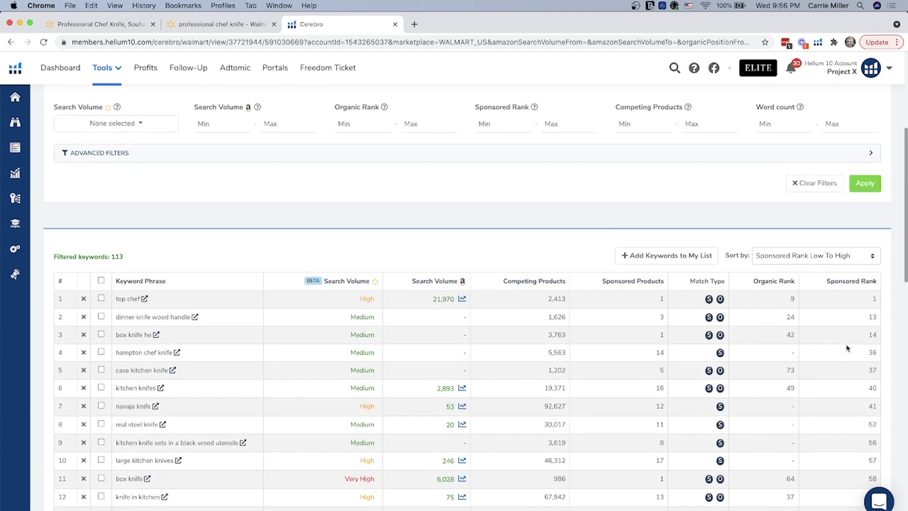
pyautogui.scroll(1, 847, 348)
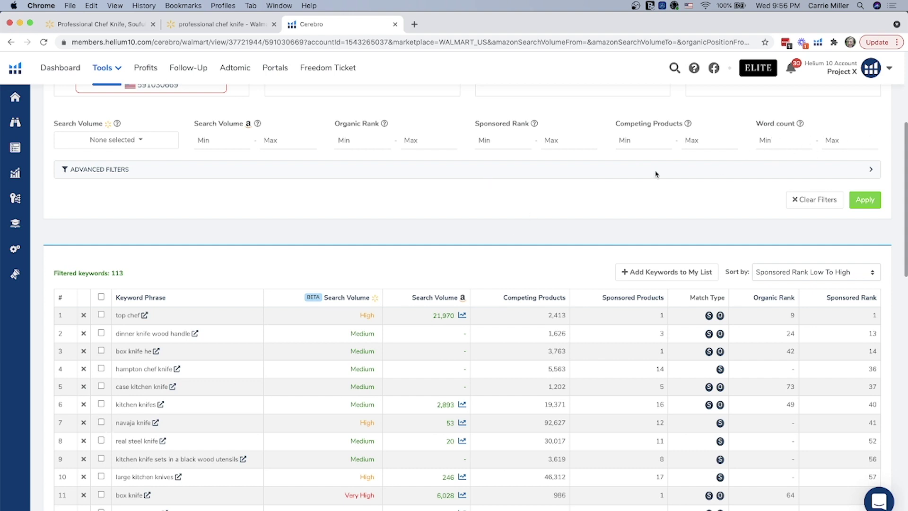
# - Filter the table to Sponsored match type under Advanced Filters, showing 14 keywords
pyautogui.click(90, 172)
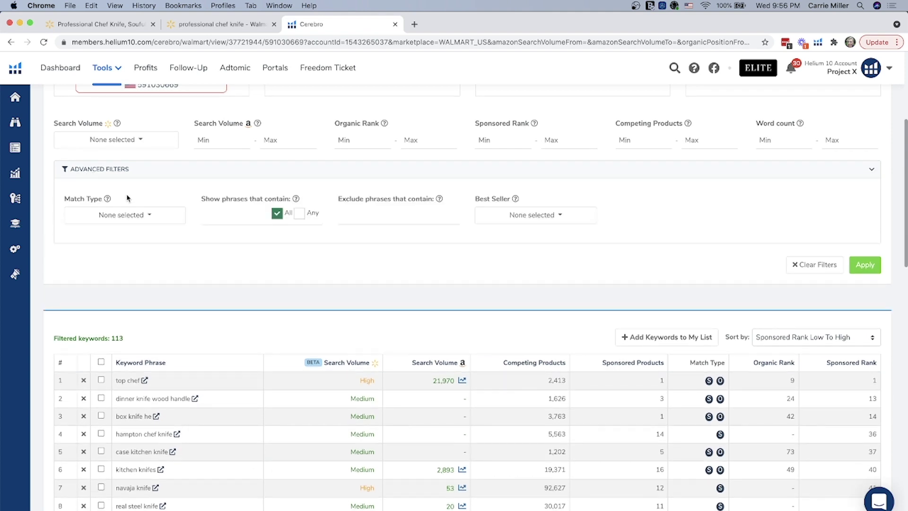
pyautogui.click(151, 221)
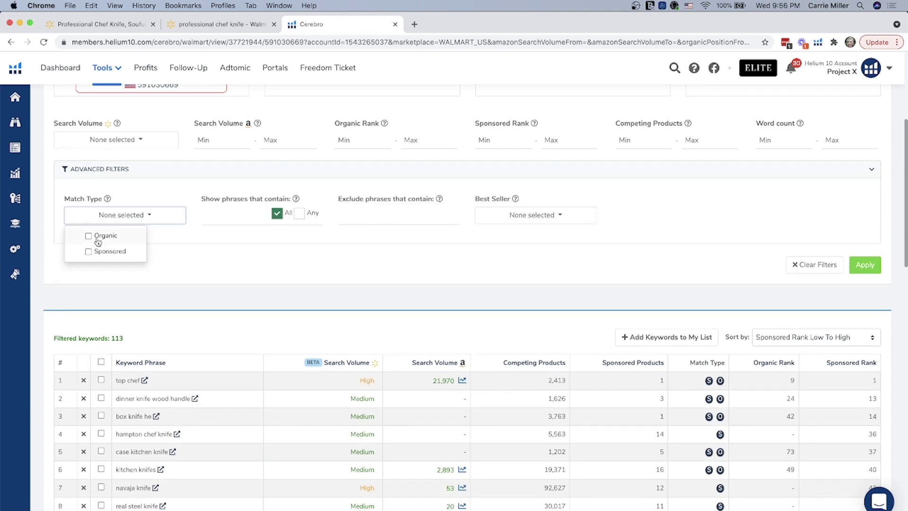
pyautogui.click(90, 253)
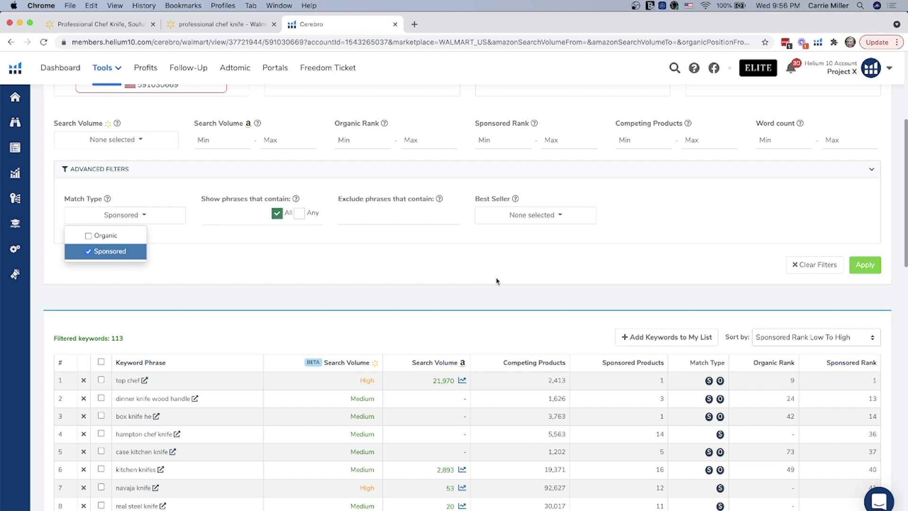
pyautogui.click(866, 265)
pyautogui.scroll(-5, 780, 330)
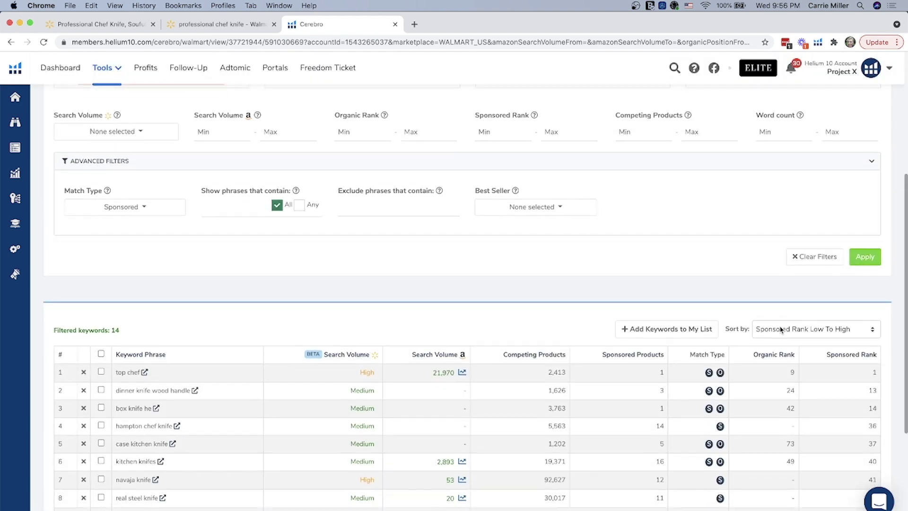
pyautogui.scroll(5, 780, 330)
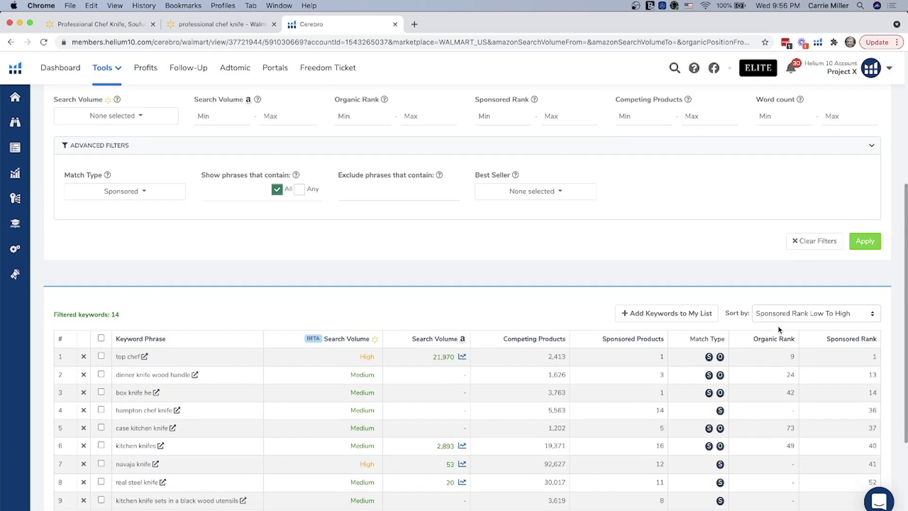
# - Clear the Sponsored match type filter to restore all 113 keywords
pyautogui.click(159, 213)
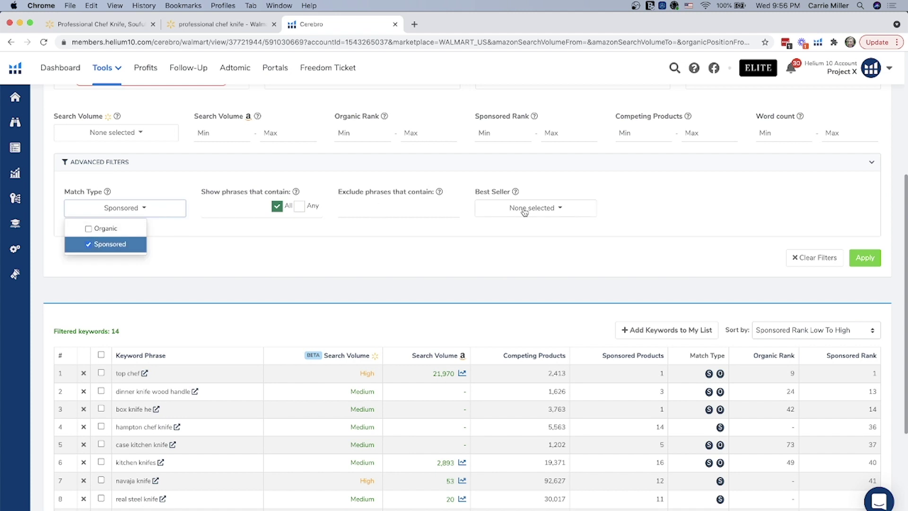
pyautogui.click(815, 257)
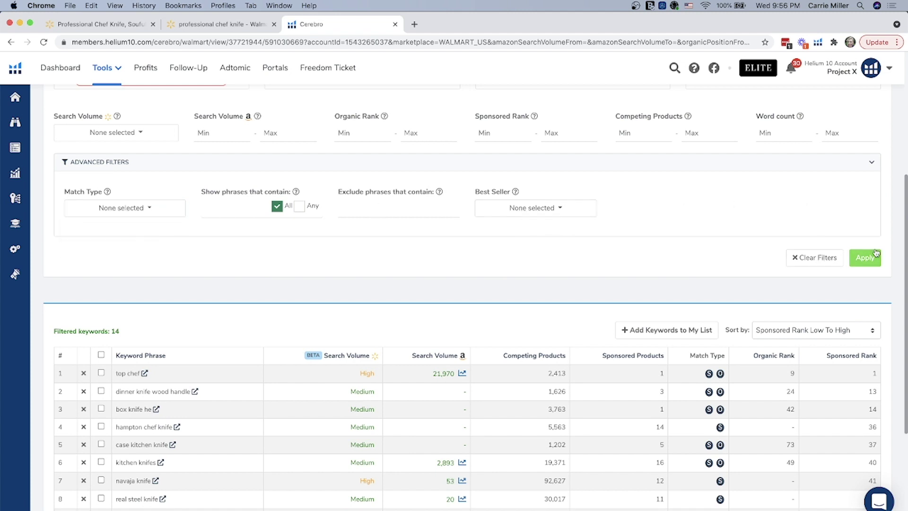
pyautogui.click(866, 257)
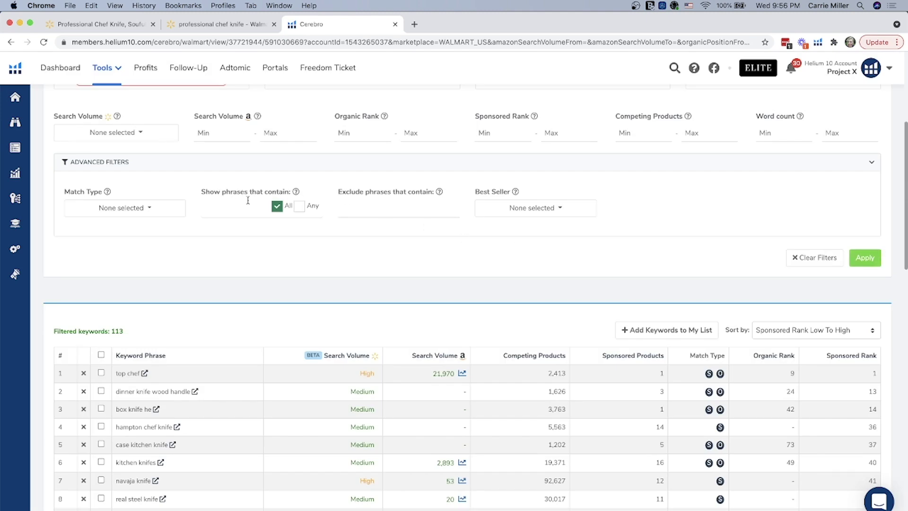
# - Filter to phrases containing 'knife' with All words required, leaving 67 keywords
pyautogui.click(239, 202)
pyautogui.write('knife')
pyautogui.click(299, 207)
pyautogui.click(278, 208)
pyautogui.click(233, 208)
pyautogui.click(857, 258)
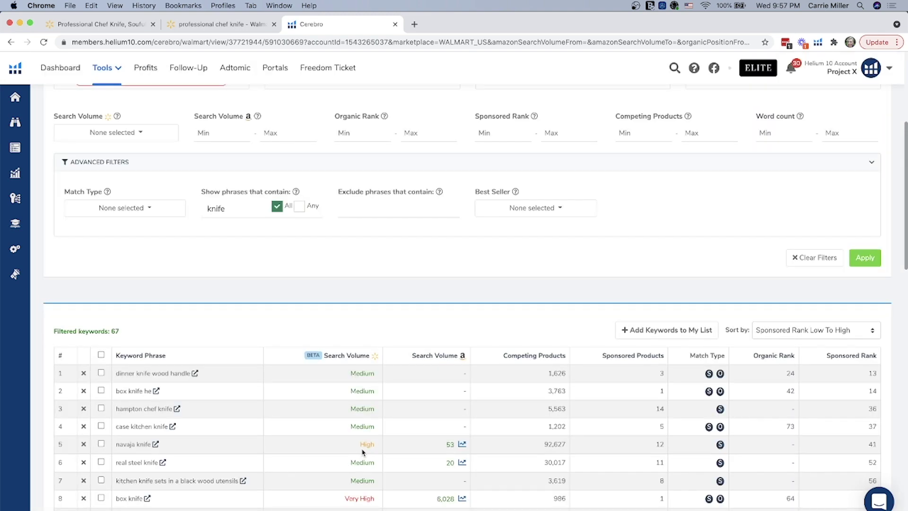
# - Review the 67 knife keywords and close the Best Seller options without choosing
pyautogui.scroll(-2, 204, 411)
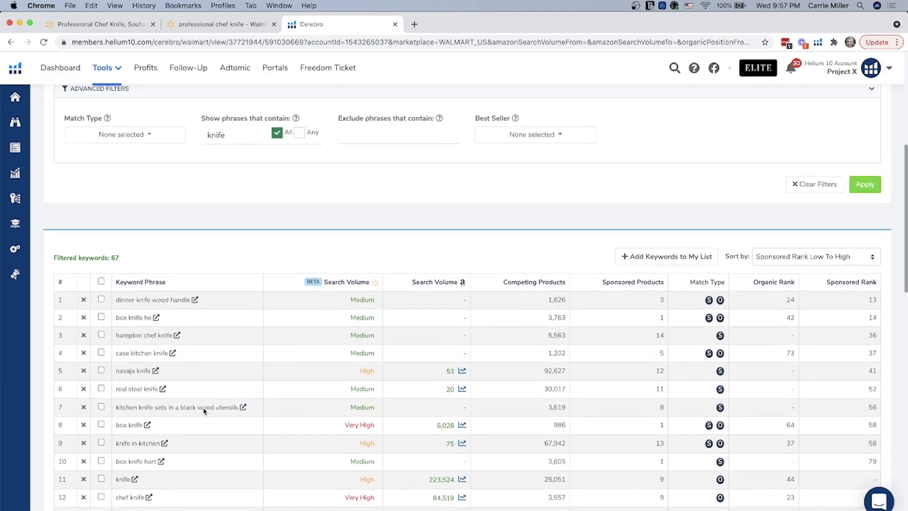
pyautogui.scroll(4, 204, 411)
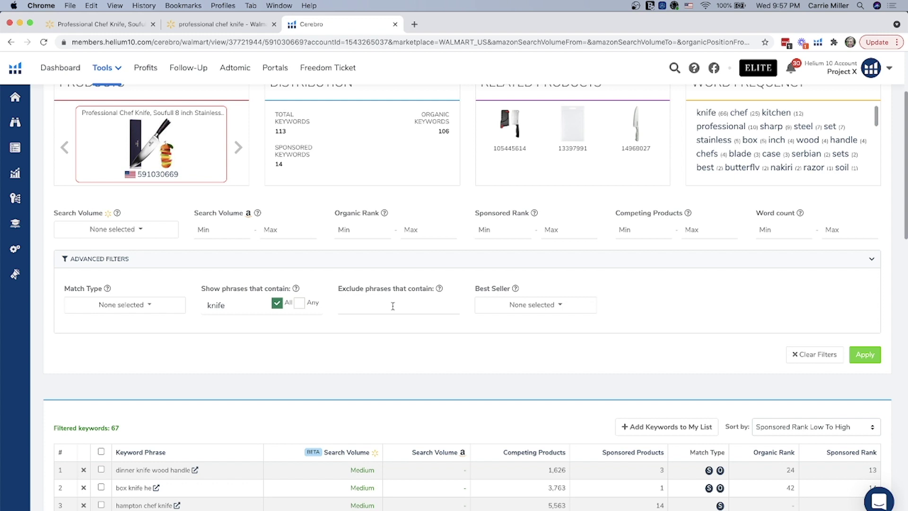
pyautogui.click(544, 307)
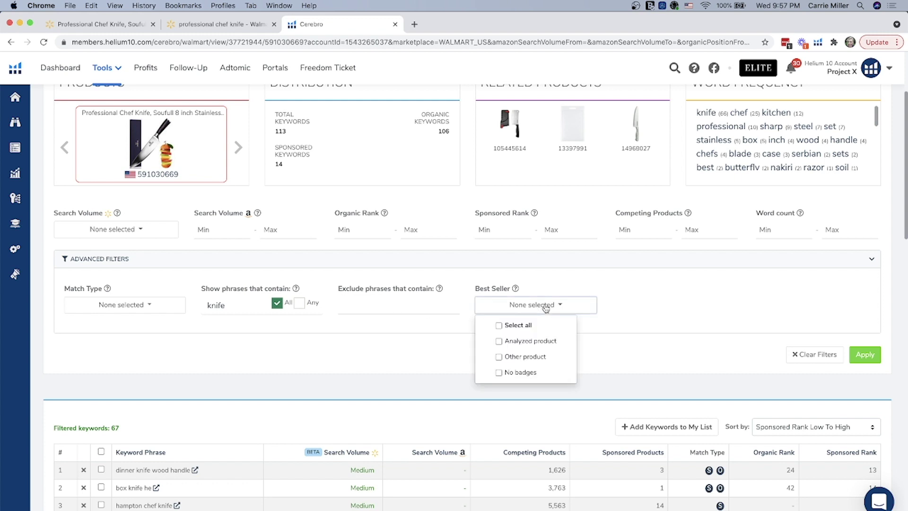
pyautogui.click(677, 297)
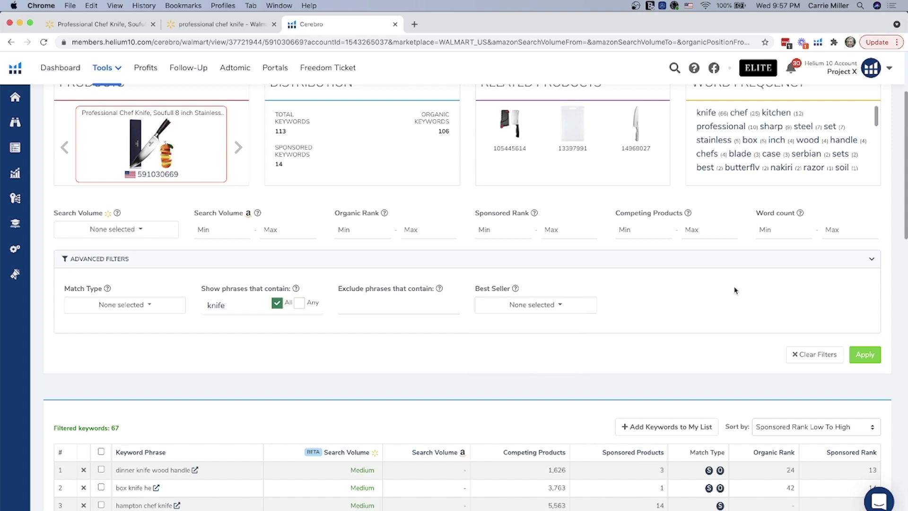